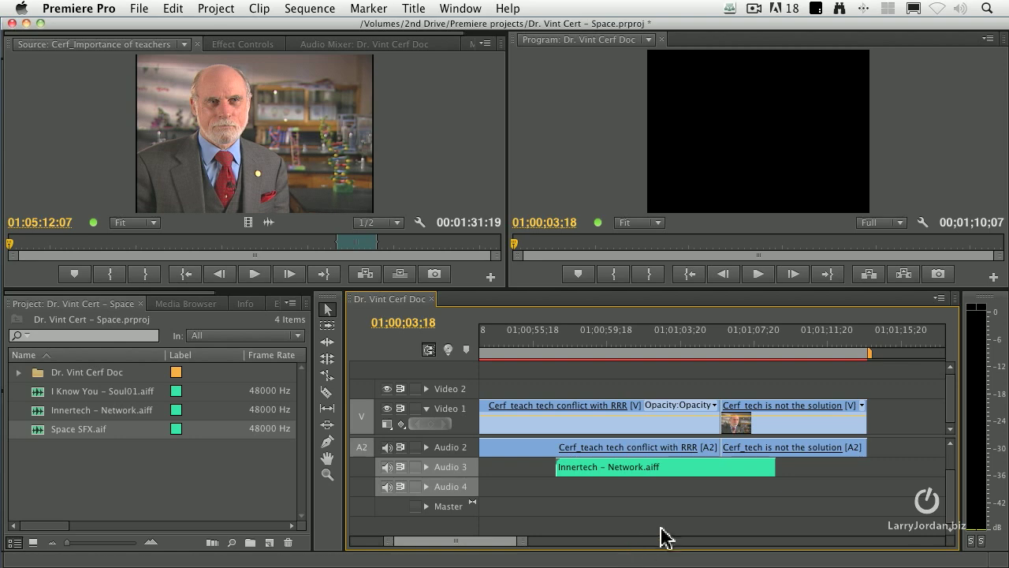
- Select the edit point between the two Cerf clips on Video 1 and bring up its trim-type menu
left_click(717, 419)
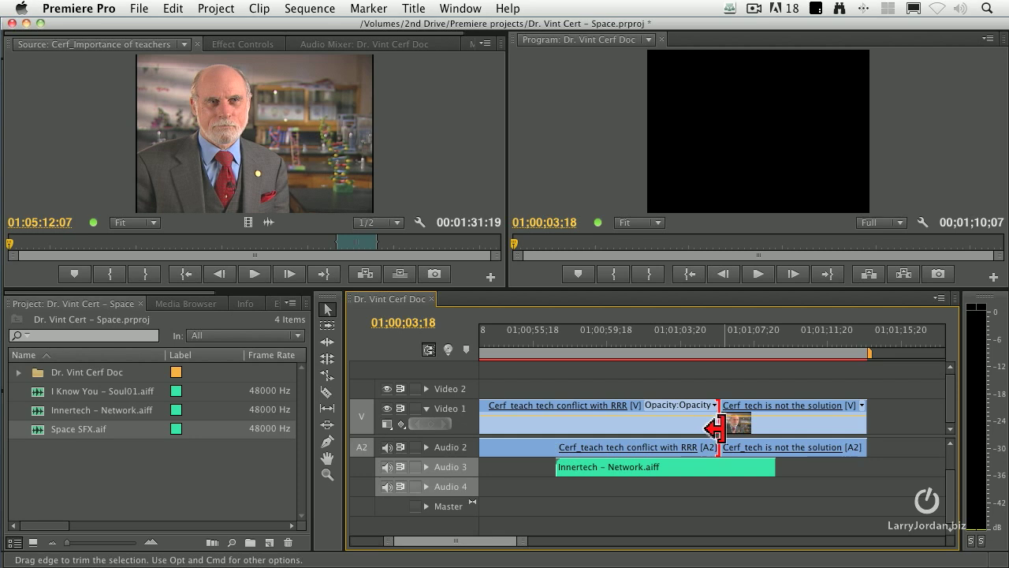
right_click(724, 432)
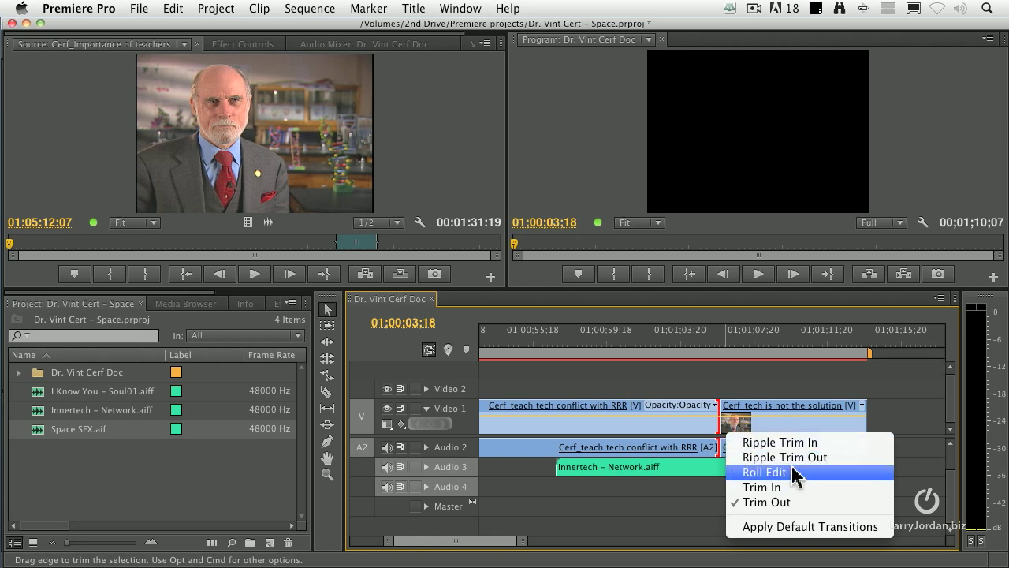
- Make the Cerf cut a Roll Edit, drag it earlier, then nudge it -15 and +30 frames
left_click(798, 473)
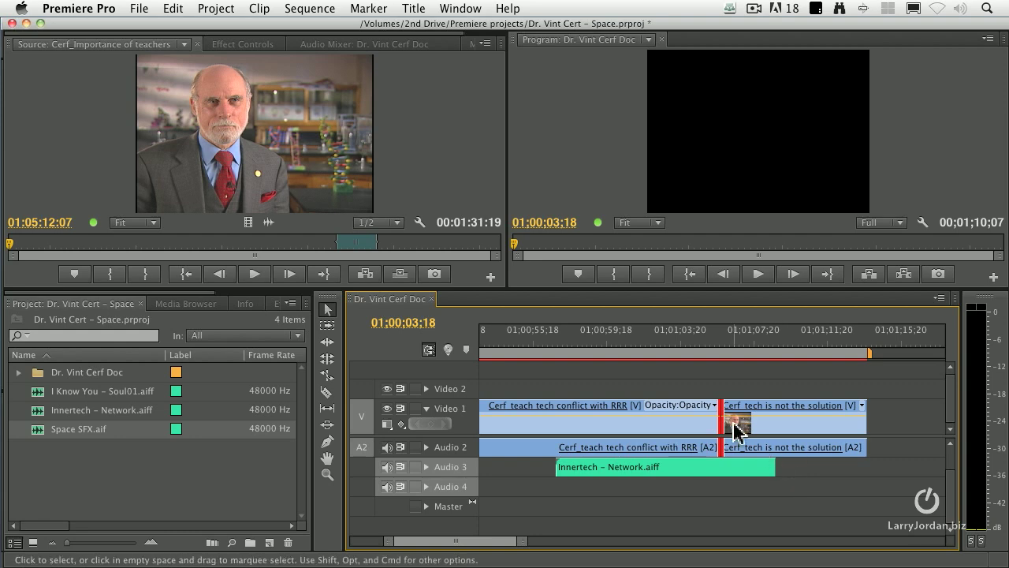
mouse_move(719, 426)
left_mouse_down()
mouse_move(659, 426)
mouse_move(757, 428)
mouse_move(718, 426)
left_mouse_up()
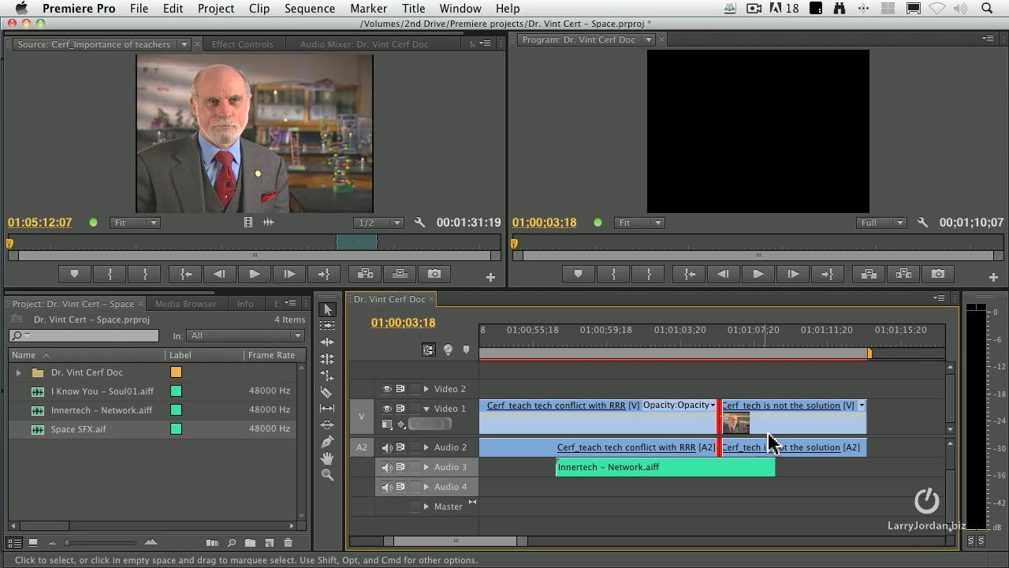
type("-15")
key("Return")
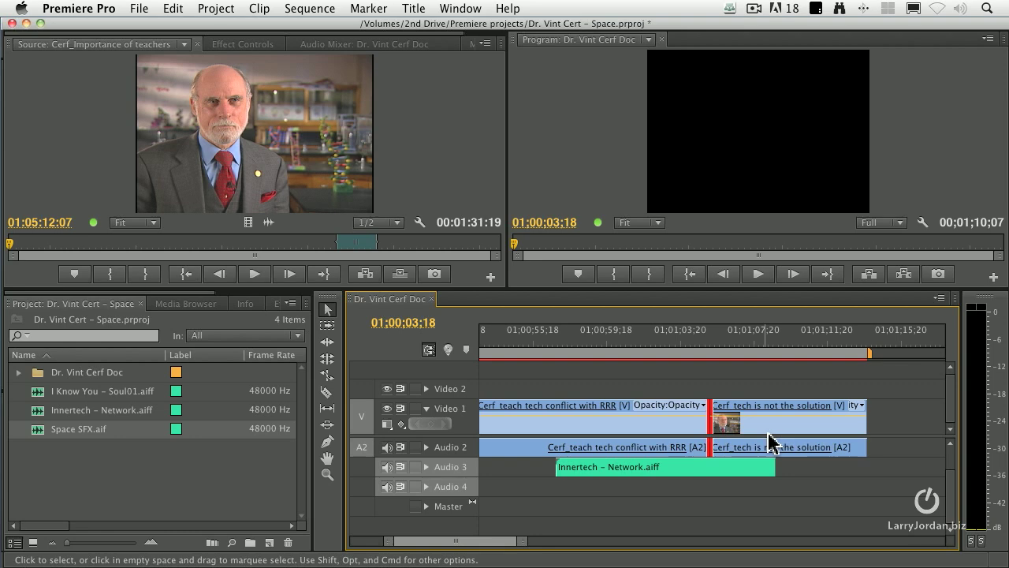
type("+30")
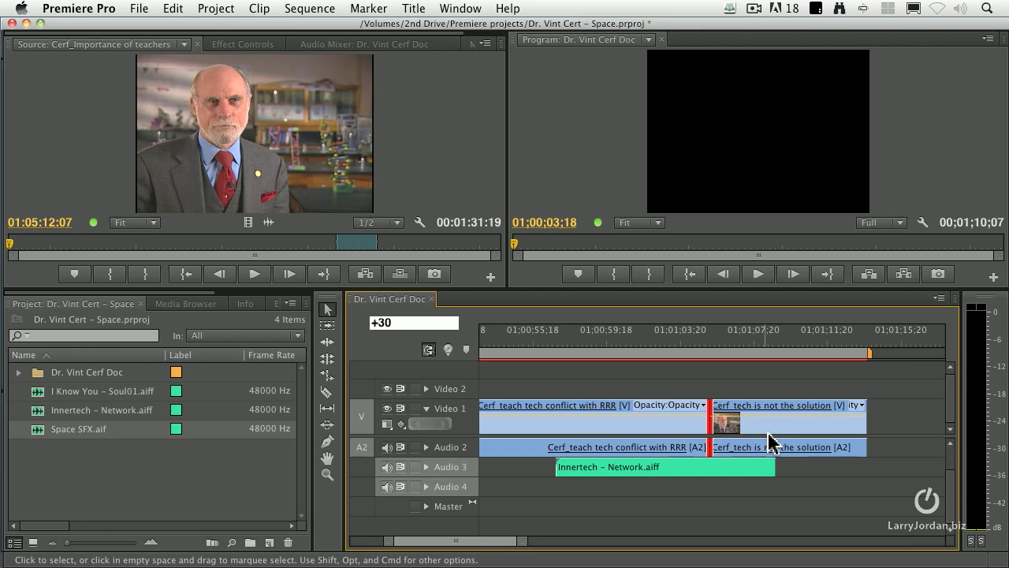
key("Return")
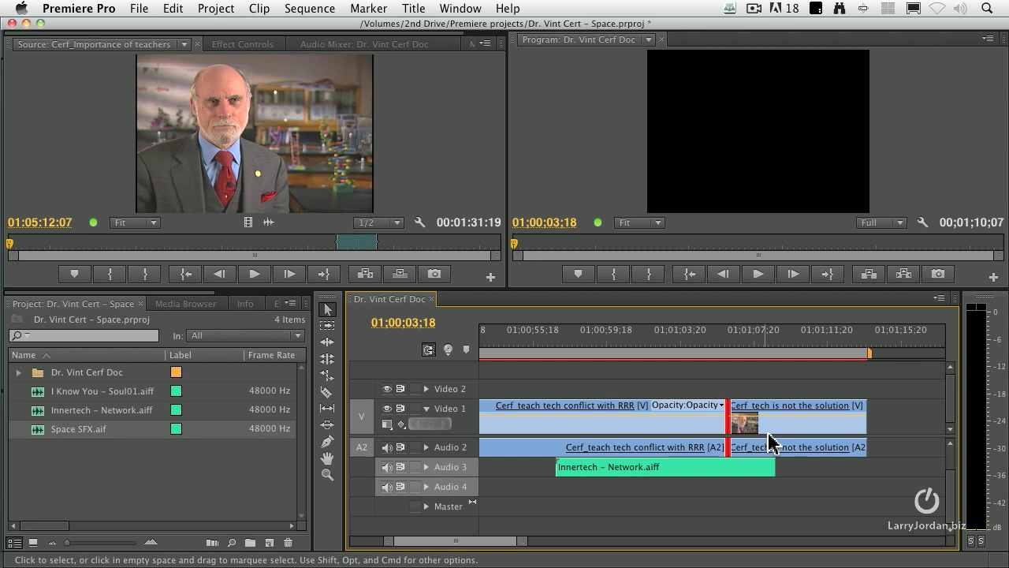
- Reset the program view to a single frame, then double-click the Video 1 cut for the trim monitor
left_click(729, 424)
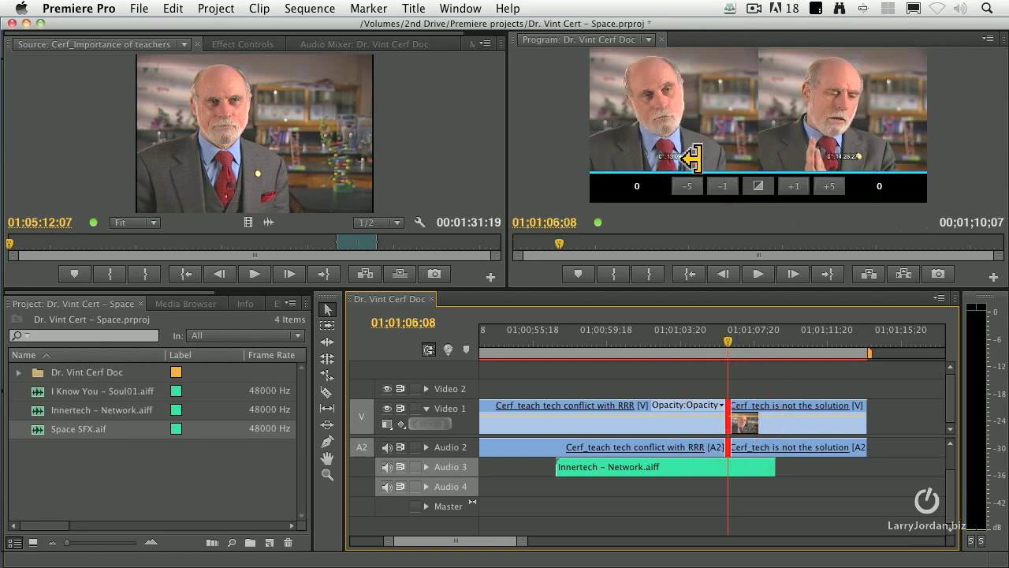
left_click(726, 189)
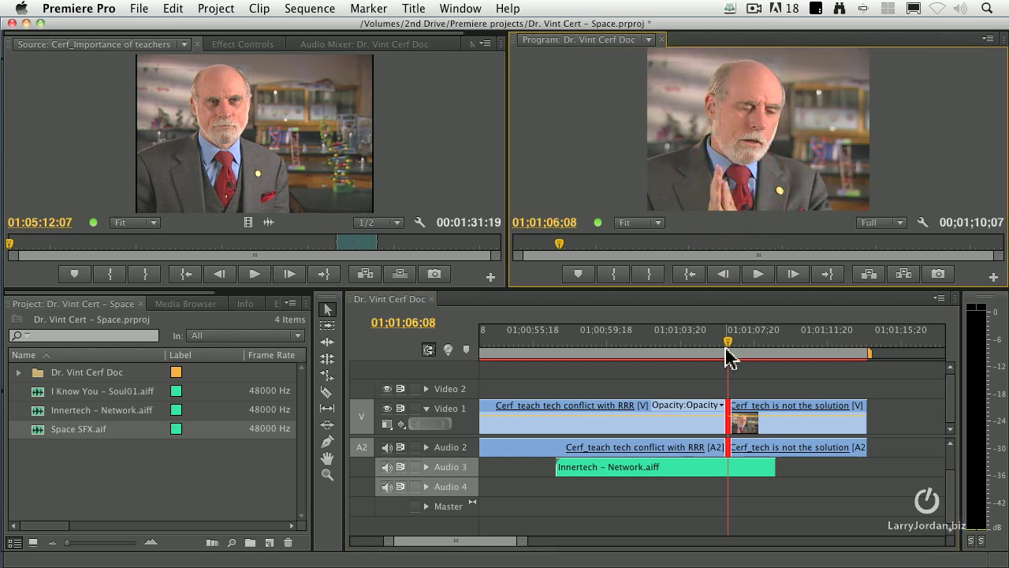
left_click(732, 418)
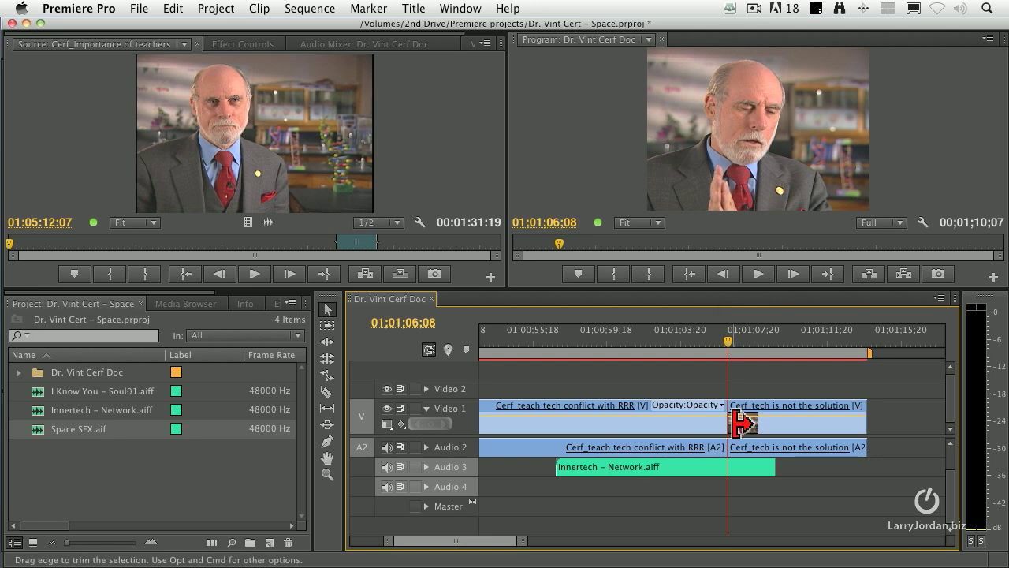
double_click(727, 419)
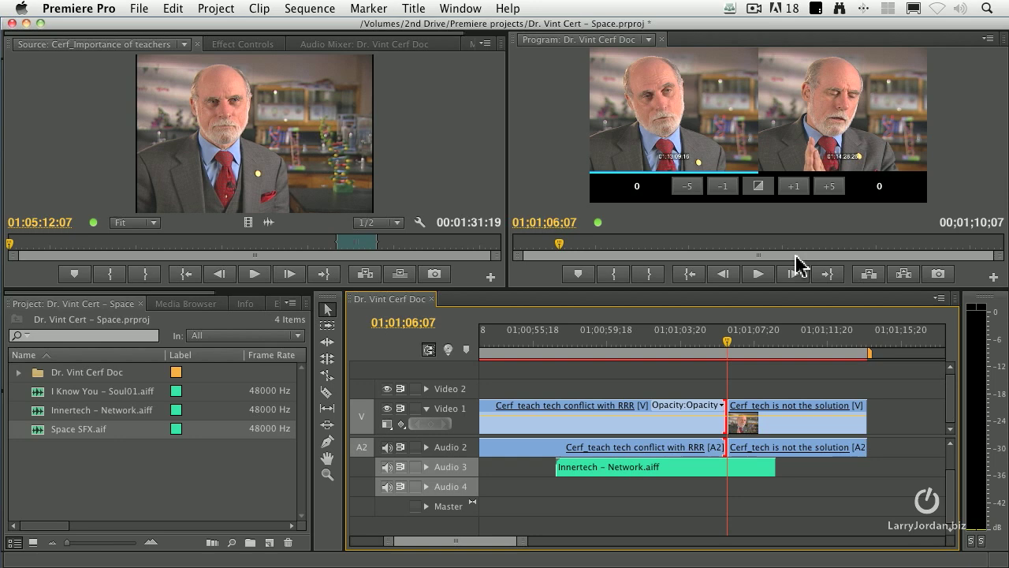
- Set the Cerf cut to Roll Edit and loop playback while rolling, ending at +2 frames (01;01;06;09)
right_click(729, 423)
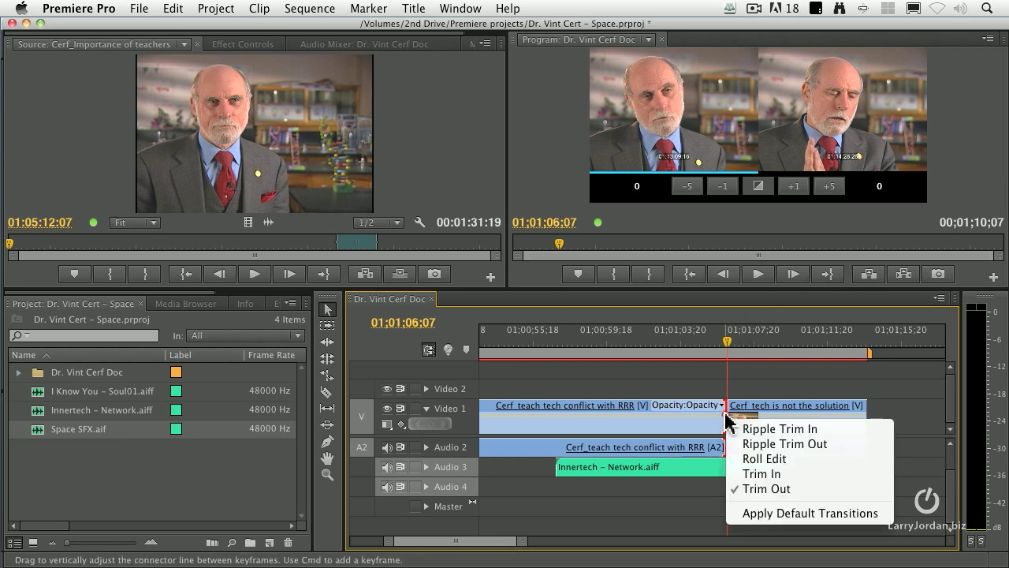
left_click(786, 459)
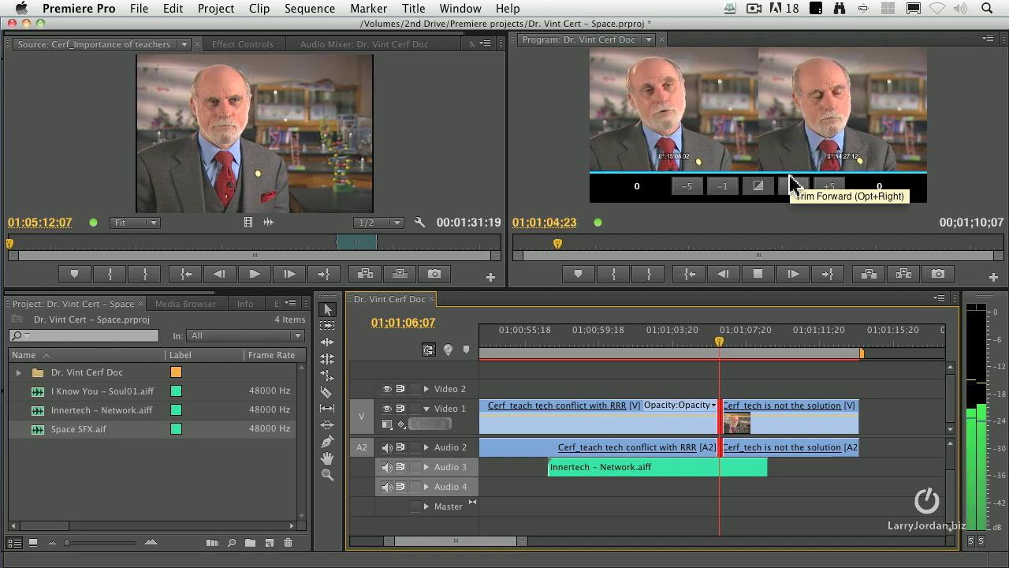
key("k")
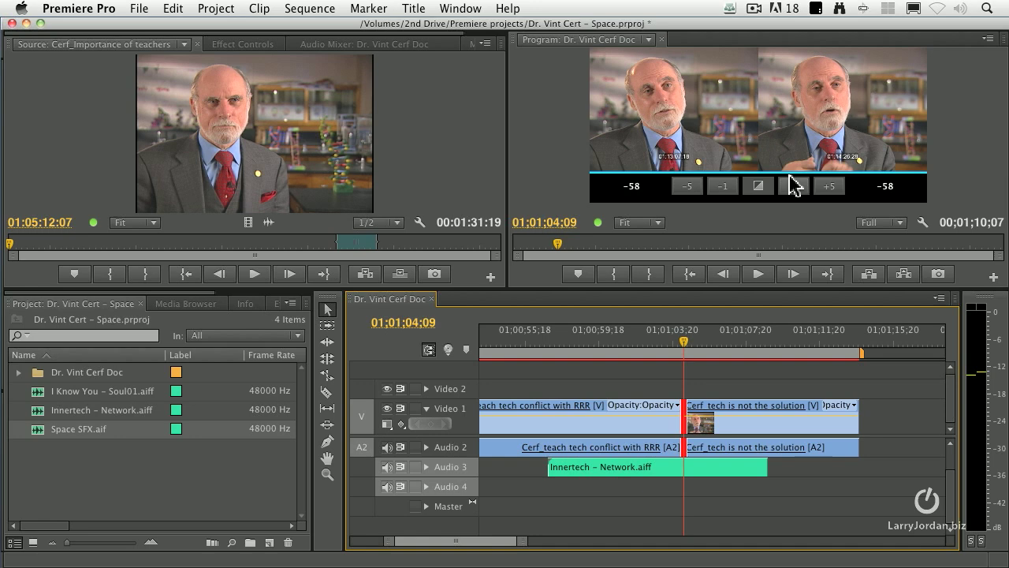
key("space")
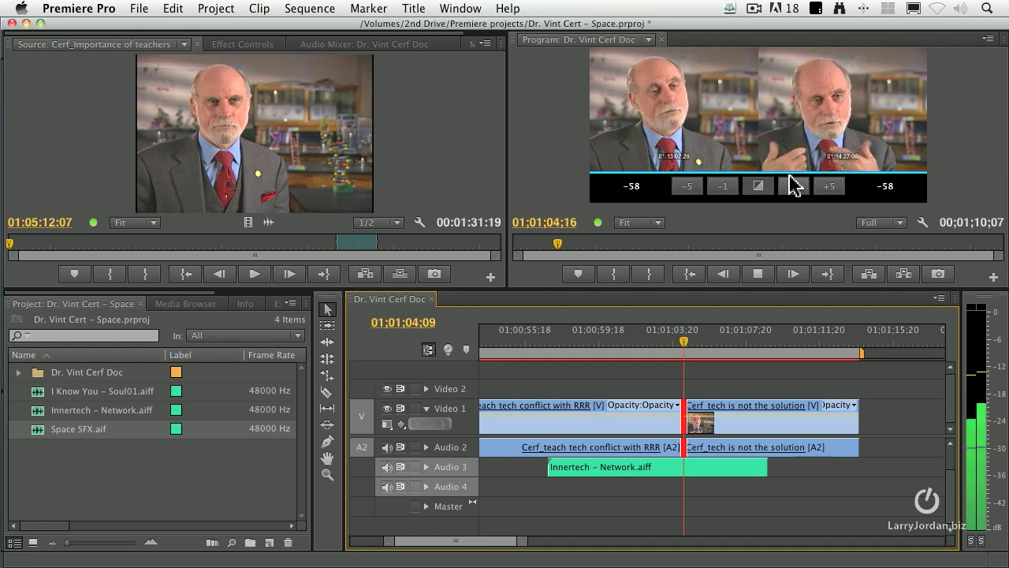
key("k")
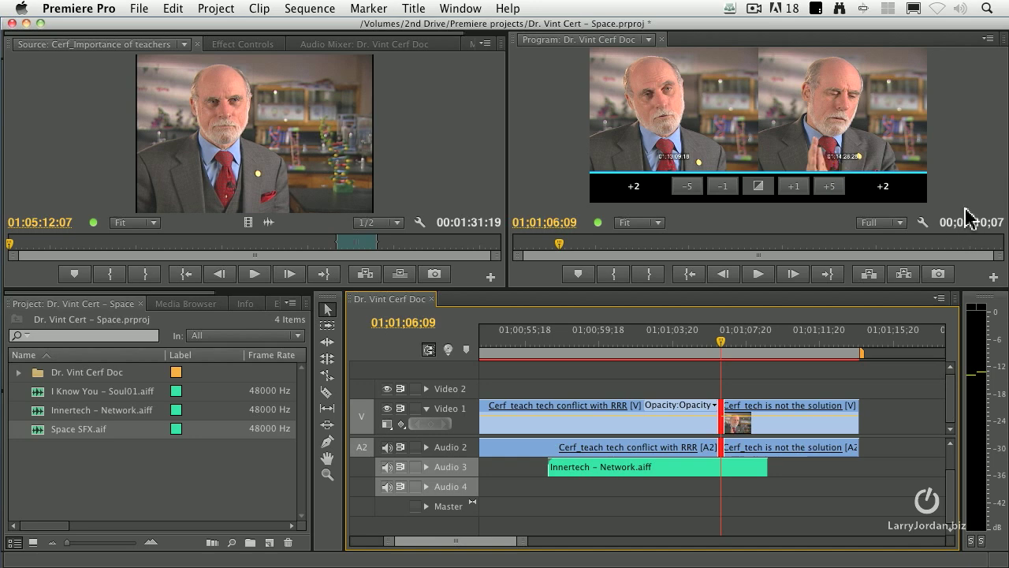
- Roll the cut -20 frames to 01;01;05;19, then click the ruler to exit trim mode
type("-20")
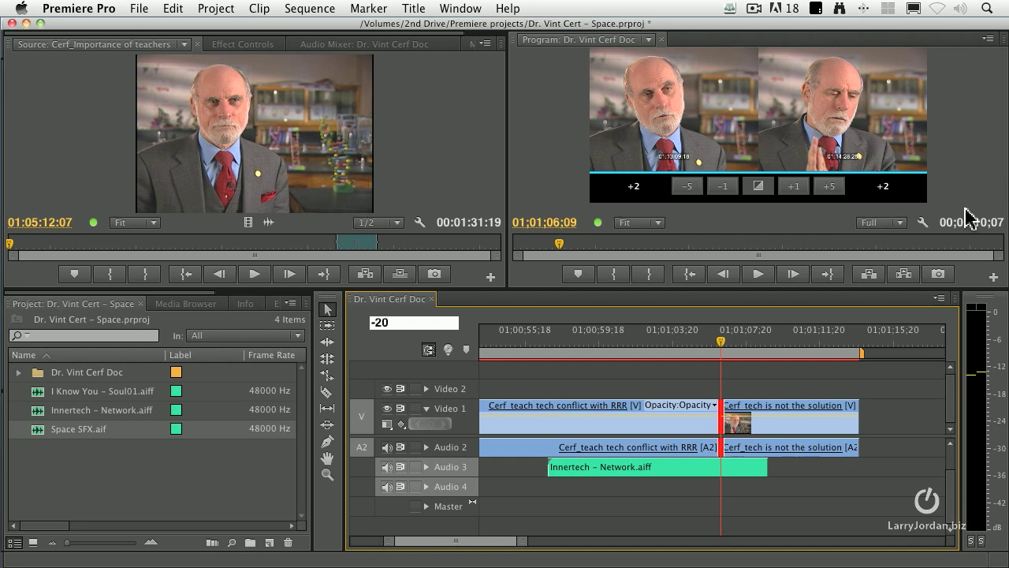
key("Return")
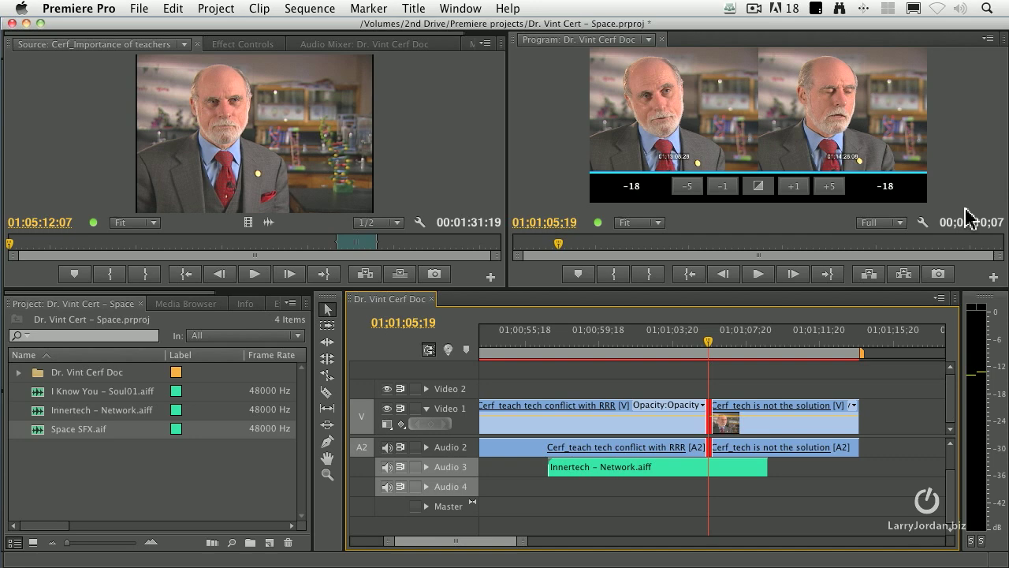
left_click(711, 338)
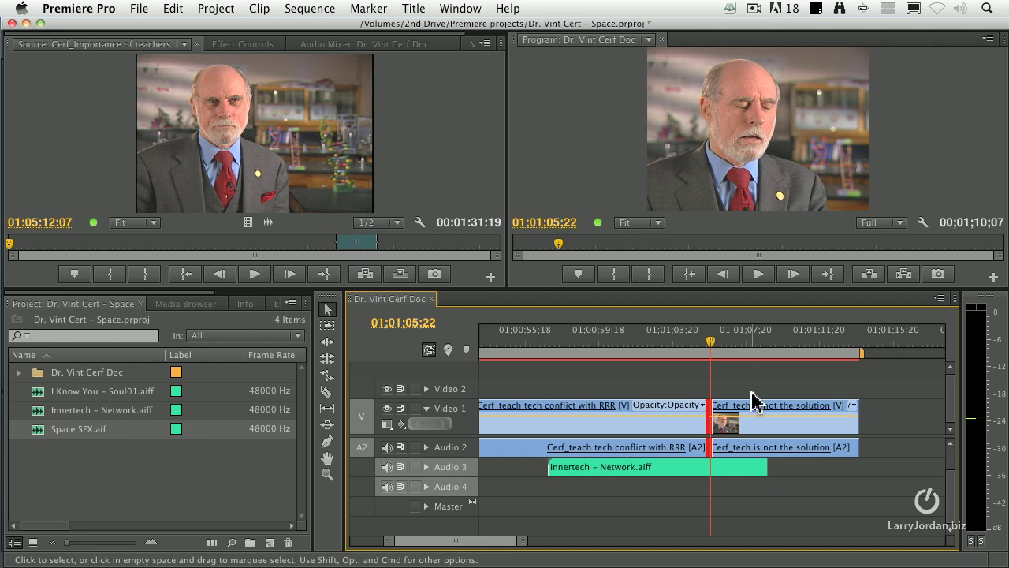
- Zoom and scroll the timeline to show the cut between Cerf_tech is not the solution and Cerf_Importance of teachers
scroll(730, 396, "left", 3)
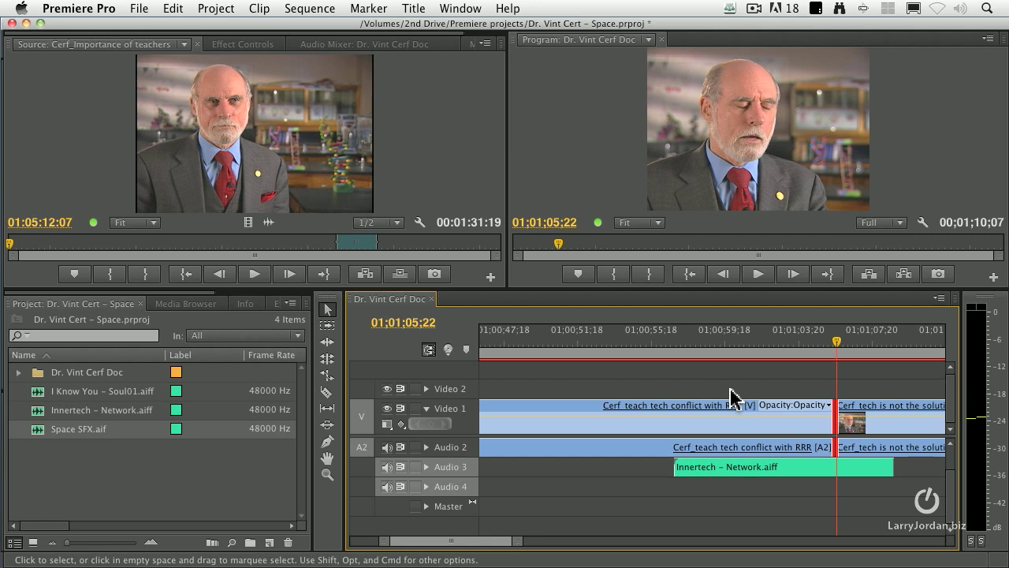
left_click_drag(517, 544, 601, 550)
left_click(548, 416)
left_click_drag(548, 415, 728, 416)
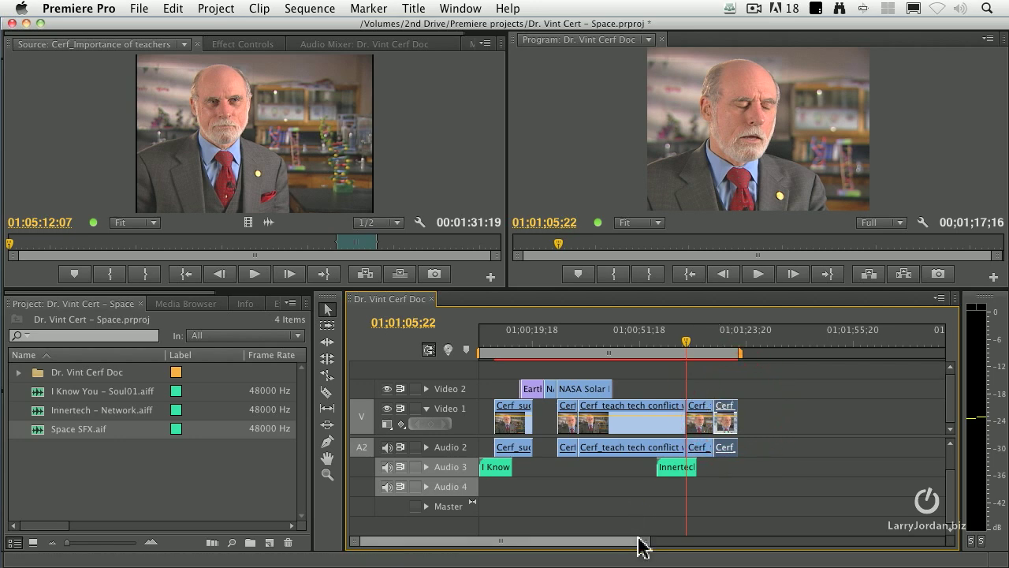
key("=")
key("=")
key("minus")
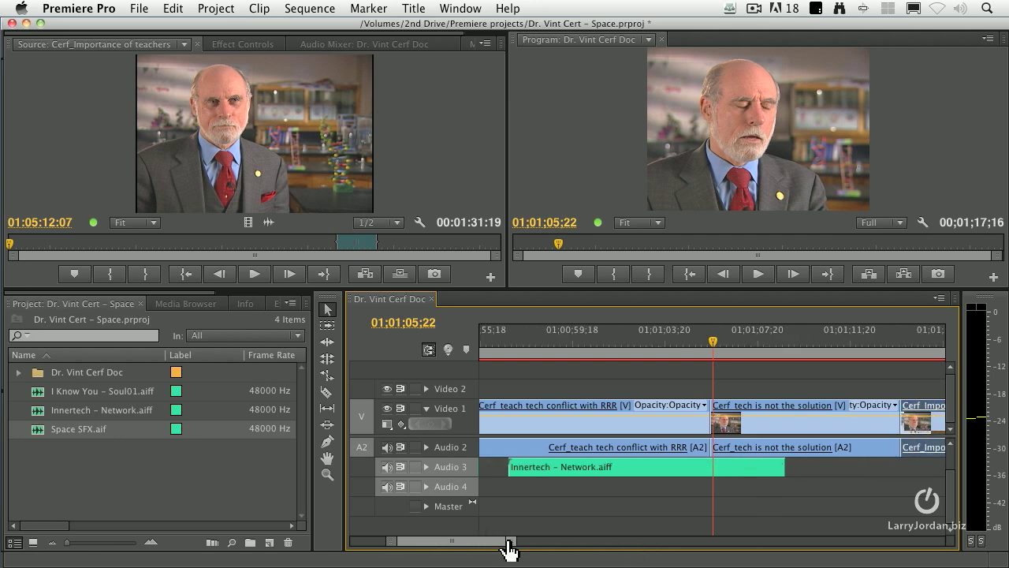
mouse_move(476, 541)
left_mouse_down()
mouse_move(513, 541)
mouse_move(477, 541)
left_mouse_up()
scroll(581, 496, "down", 4)
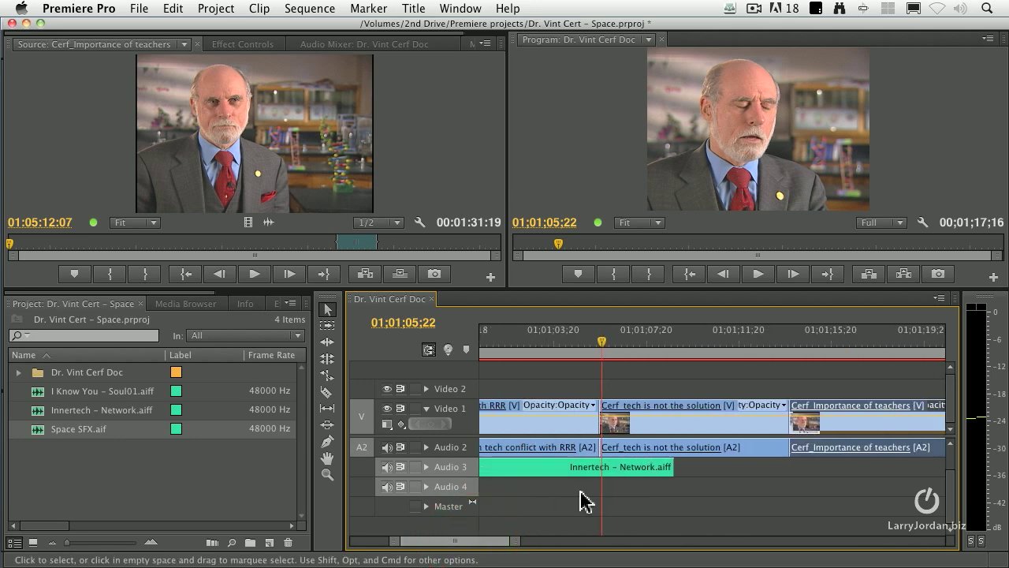
scroll(581, 496, "up", 2)
scroll(581, 501, "up", 1)
scroll(581, 502, "down", 1)
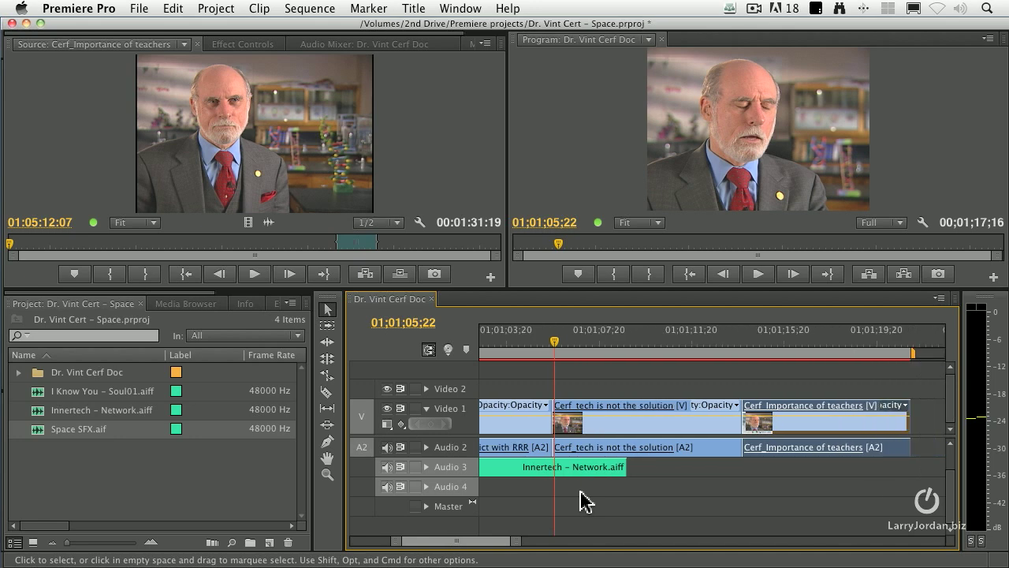
scroll(581, 502, "down", 3)
scroll(581, 502, "up", 3)
scroll(581, 501, "down", 2)
scroll(581, 501, "up", 1)
- Select both Video 1 cuts around Cerf_tech is not the solution, try a -20 trim, and undo it
scroll(581, 502, "up", 2)
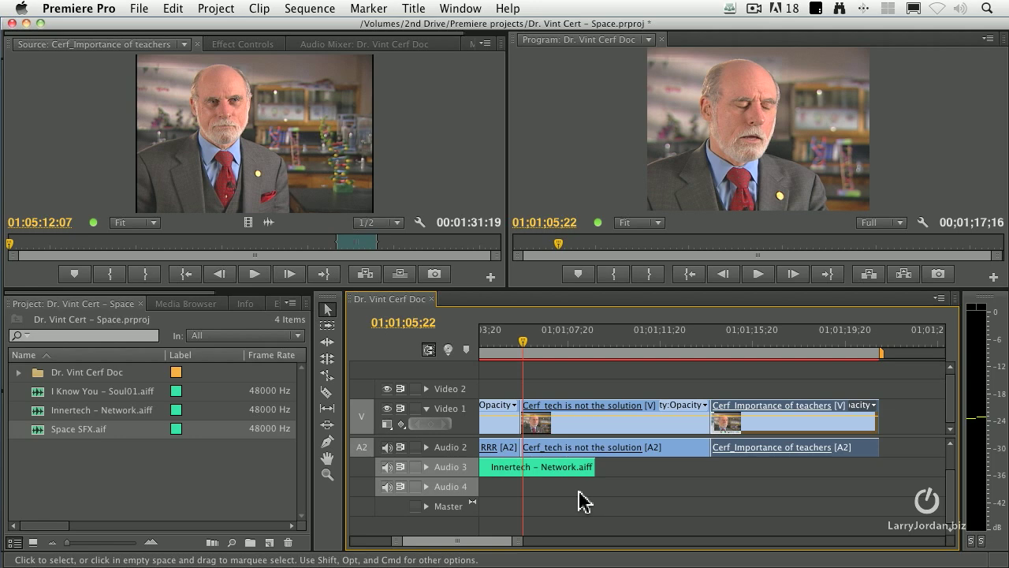
left_click(522, 422)
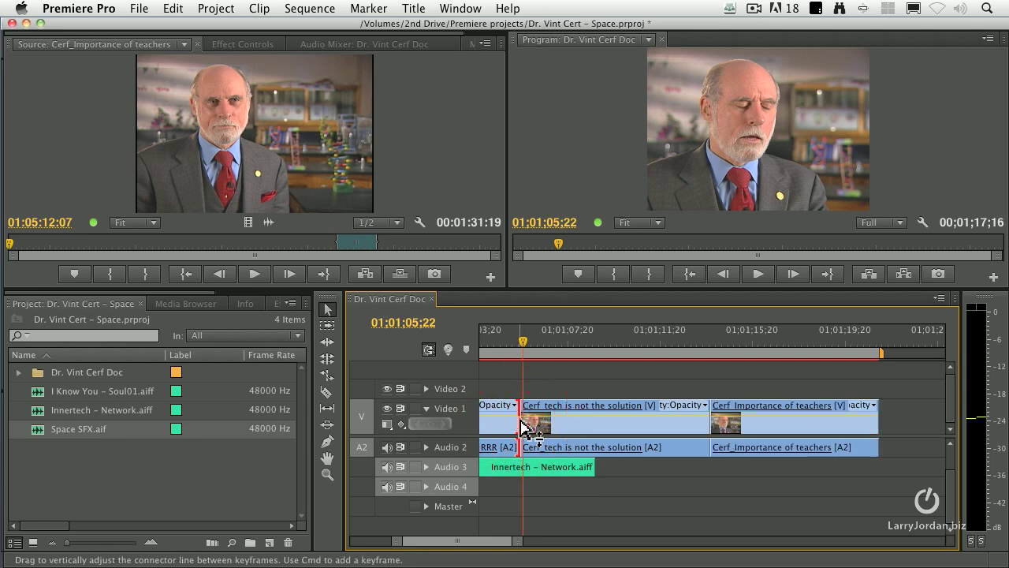
left_click(708, 426)
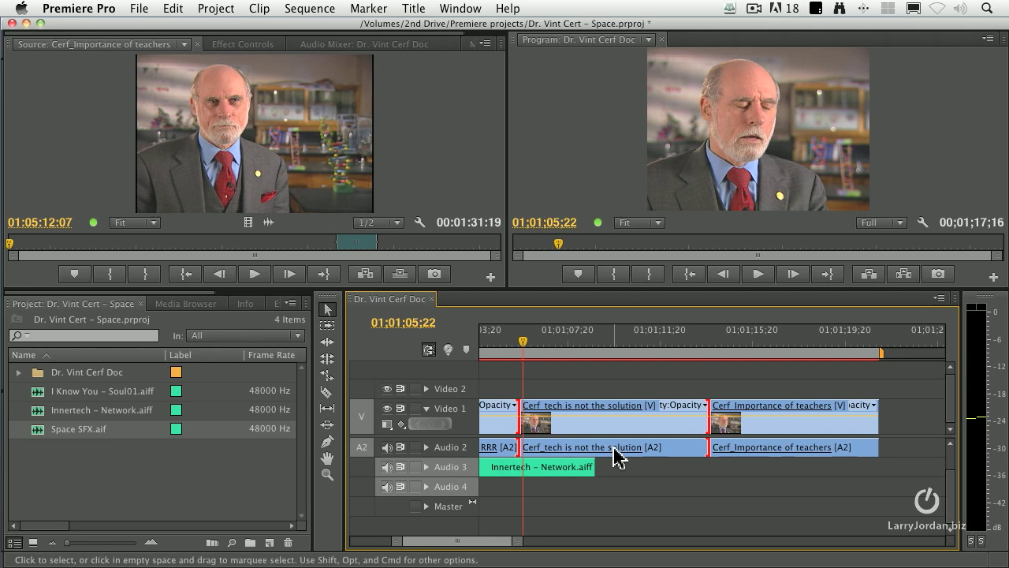
type("-20")
key("Return")
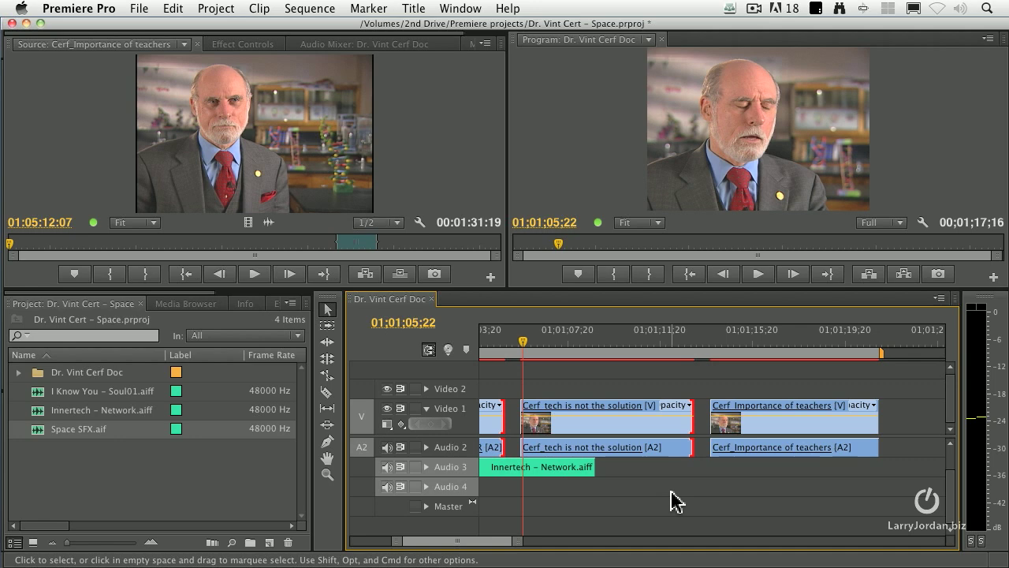
key("super+z")
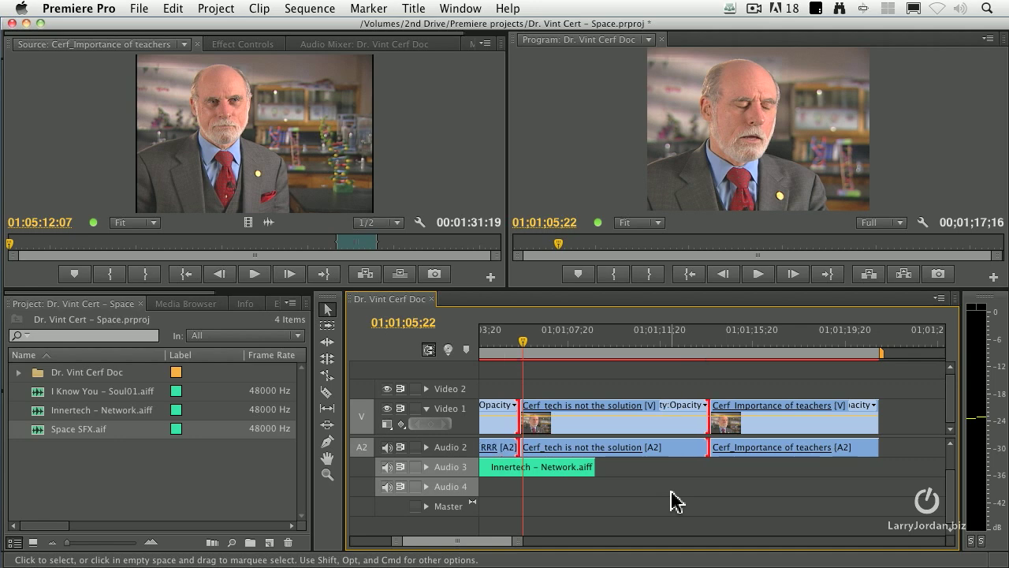
- Switch both selected cuts to Roll Edit and roll them 20 frames later
right_click(713, 428)
left_click(769, 468)
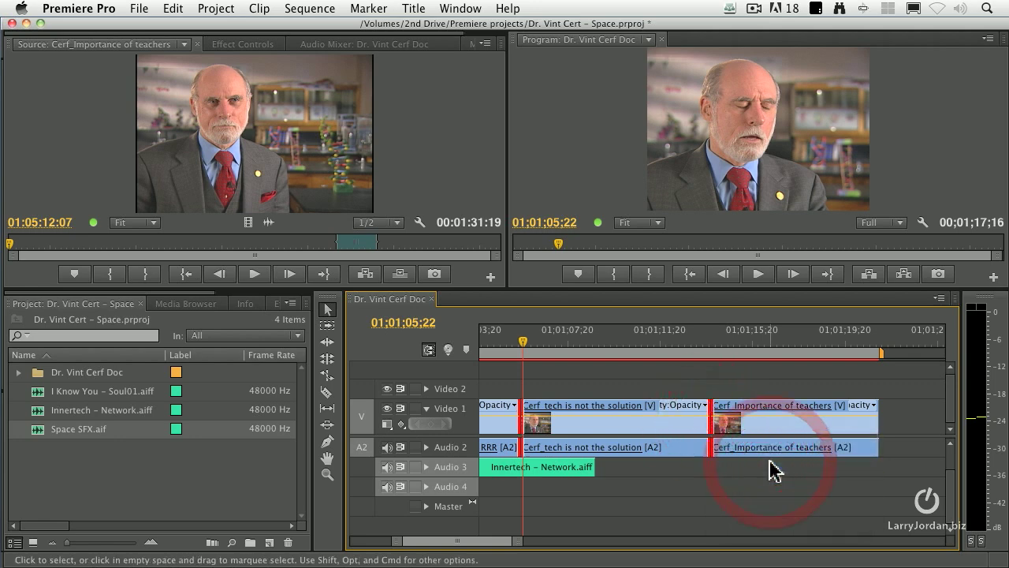
type("+20")
key("Return")
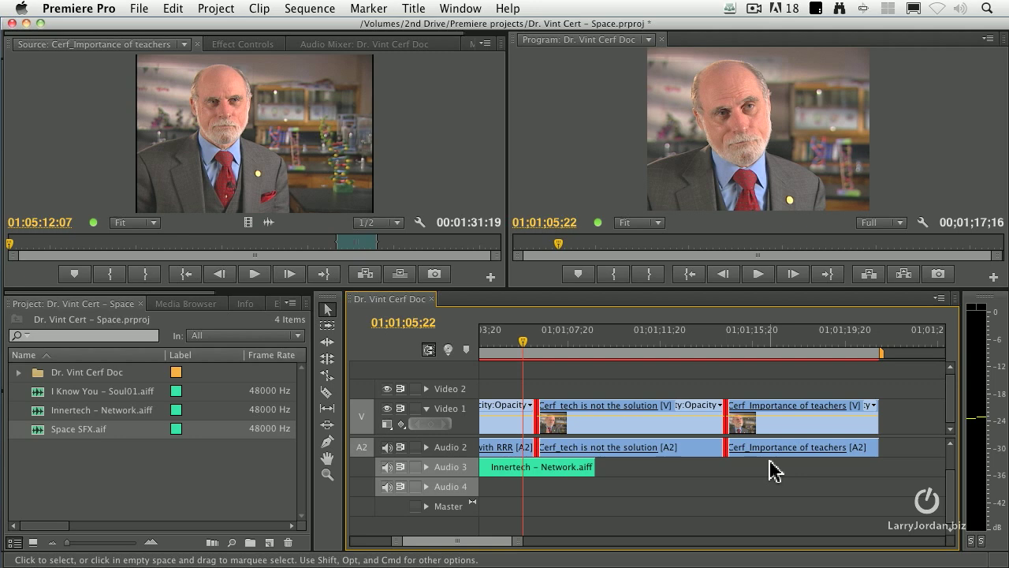
- Reselect the cut into Cerf_Importance of teachers, Alt-clicking to pick its video and audio sides separately
left_click(730, 367)
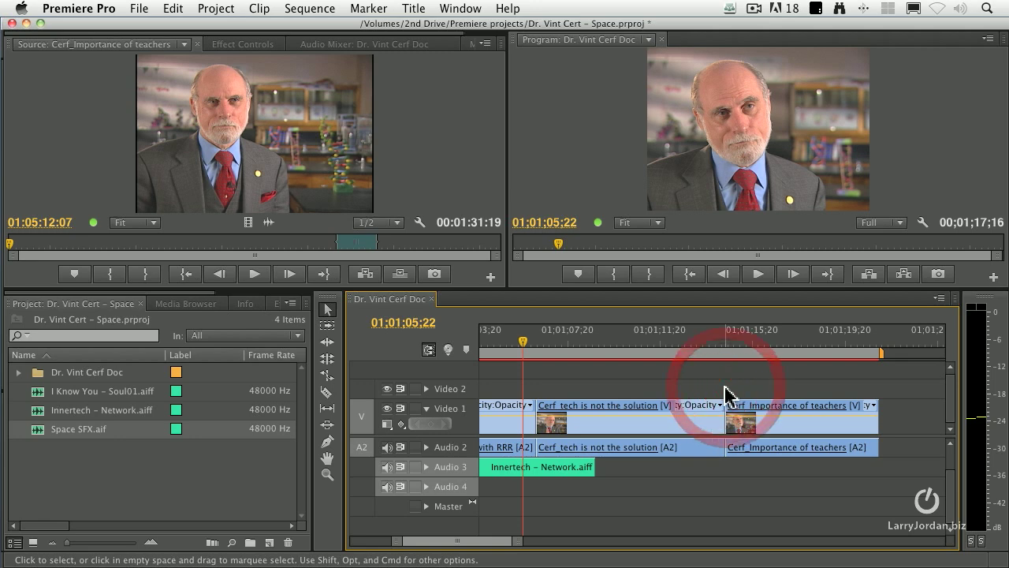
scroll(733, 449, "right", 1)
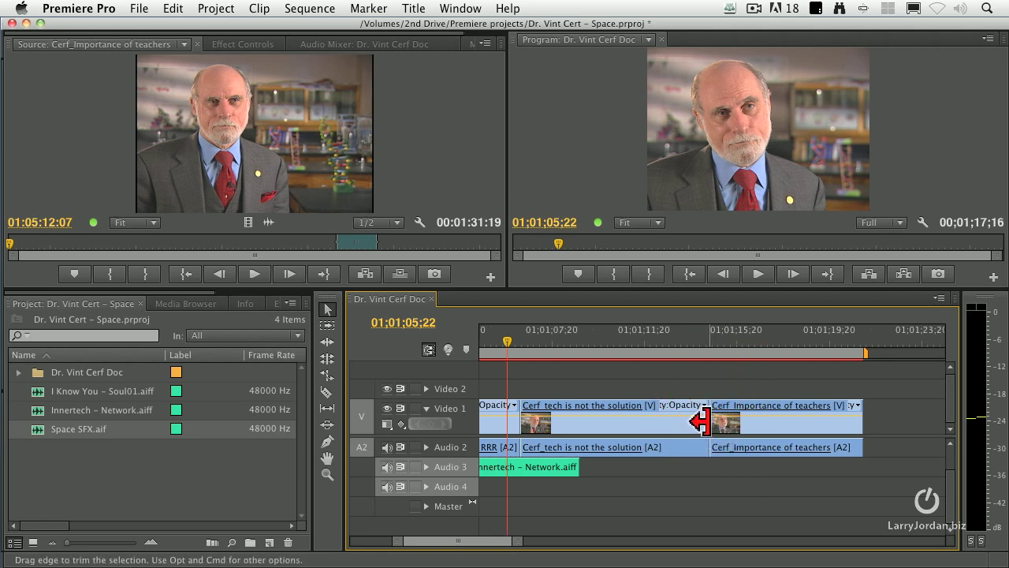
left_click(707, 420)
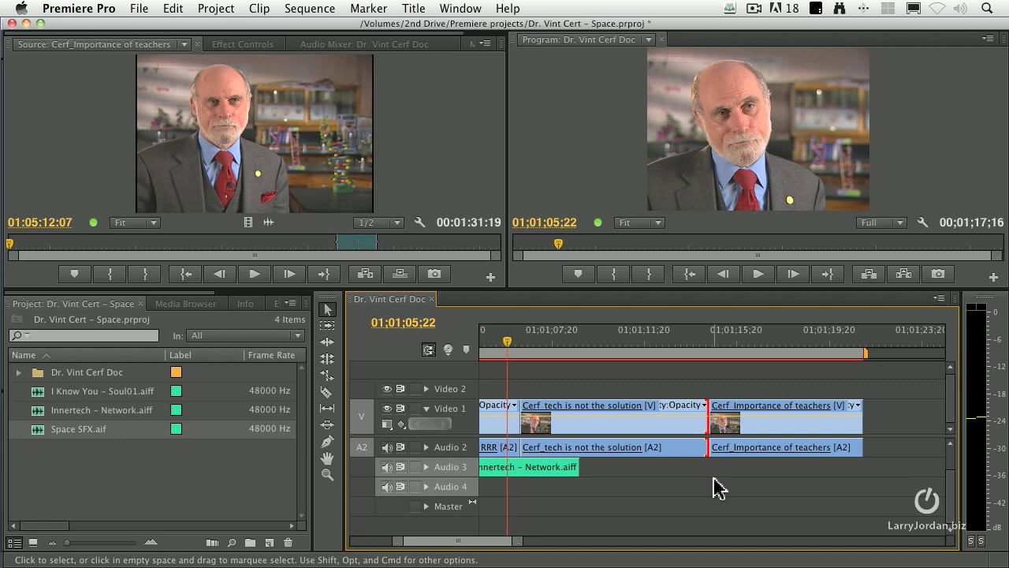
left_click(718, 484)
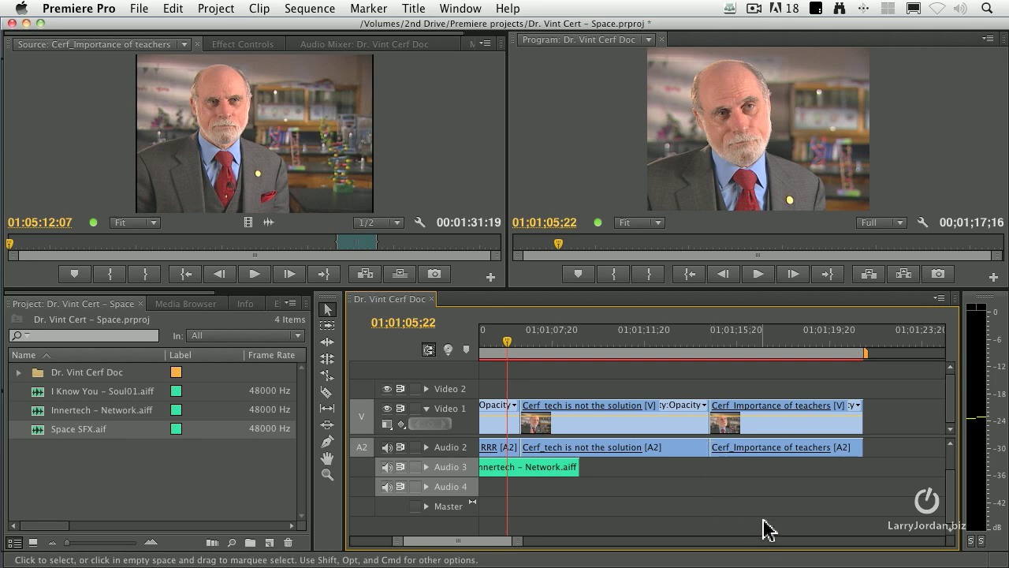
key("alt")
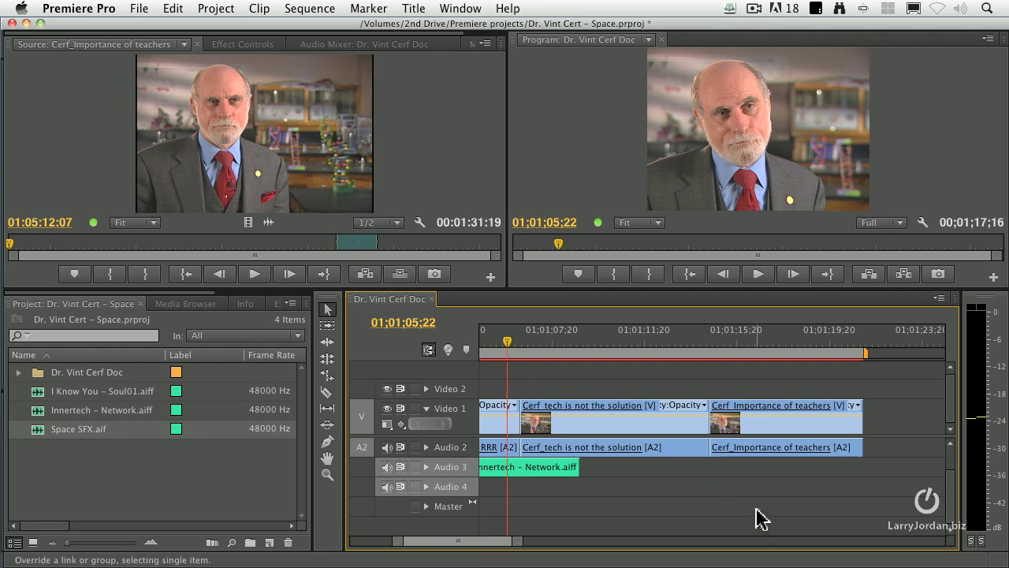
left_click(707, 421, "alt")
left_click(714, 447)
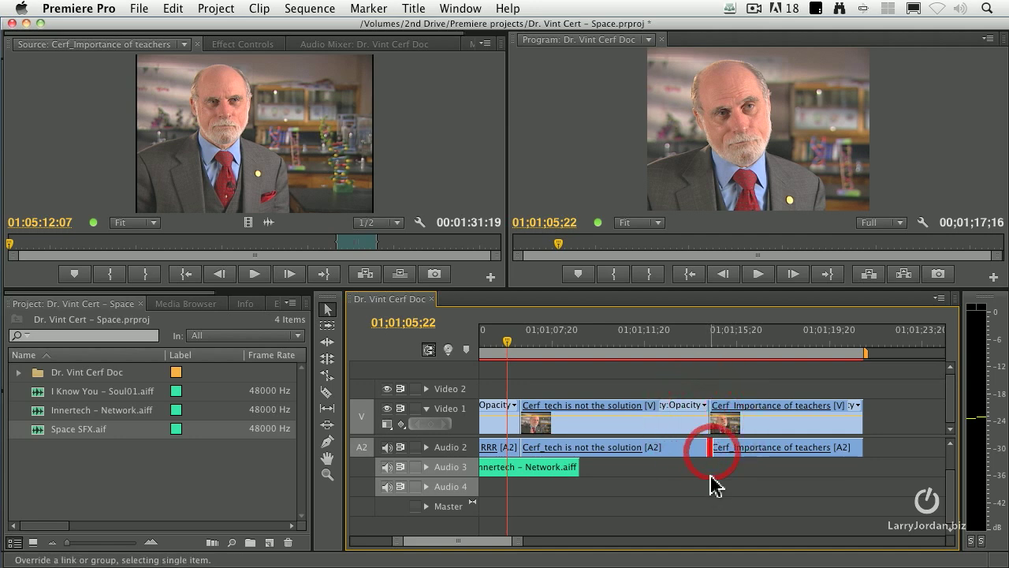
- Roll the Video 1 cut later and the Audio 2 cut earlier to form the split edit
left_click(712, 418, "alt")
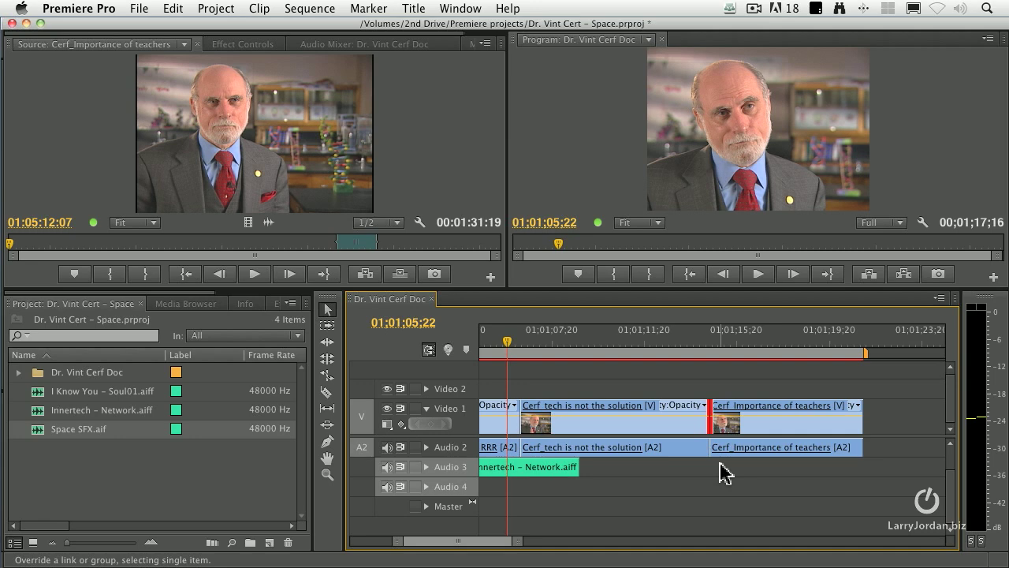
left_click_drag(711, 425, 748, 421)
left_click(712, 449)
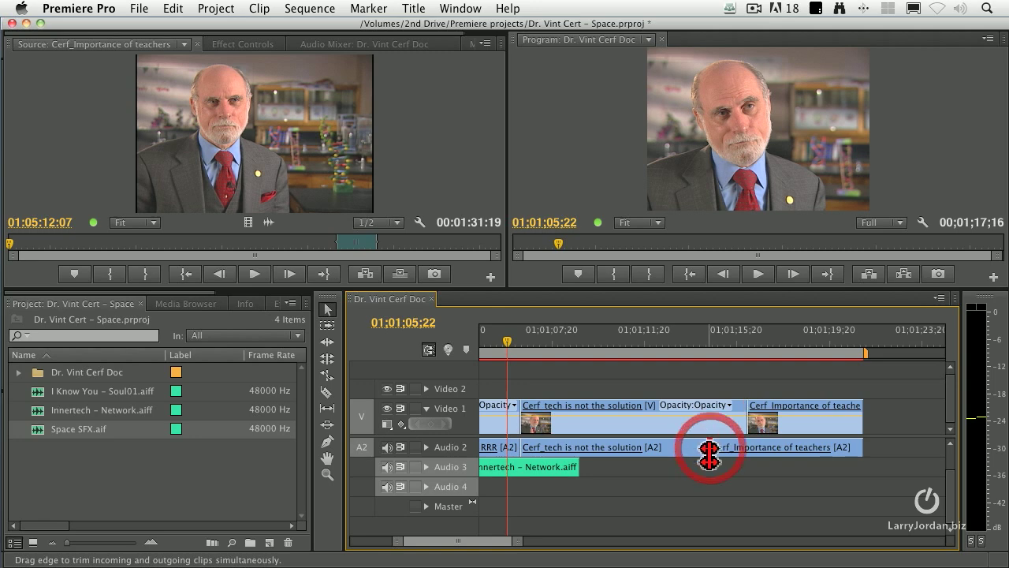
left_click_drag(711, 453, 662, 449)
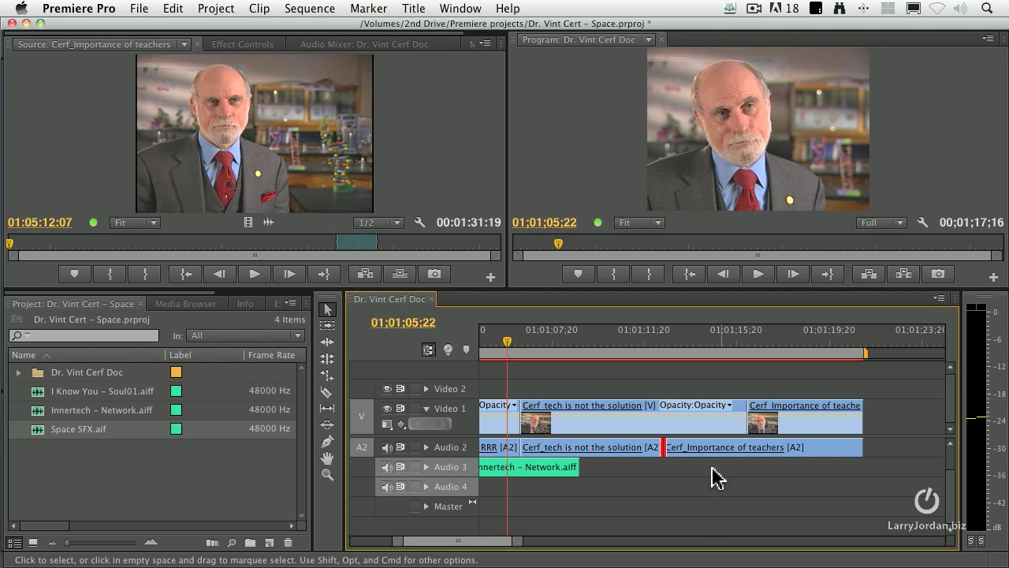
- Try trim options on the audio and video cuts, leaving the video cut set to Roll Edit
right_click(666, 451)
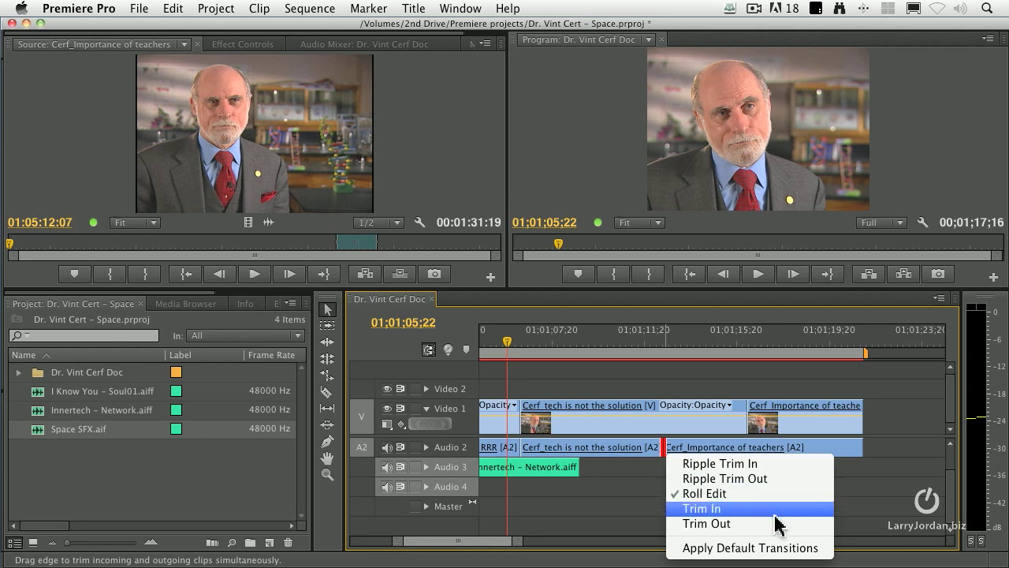
left_click(697, 388)
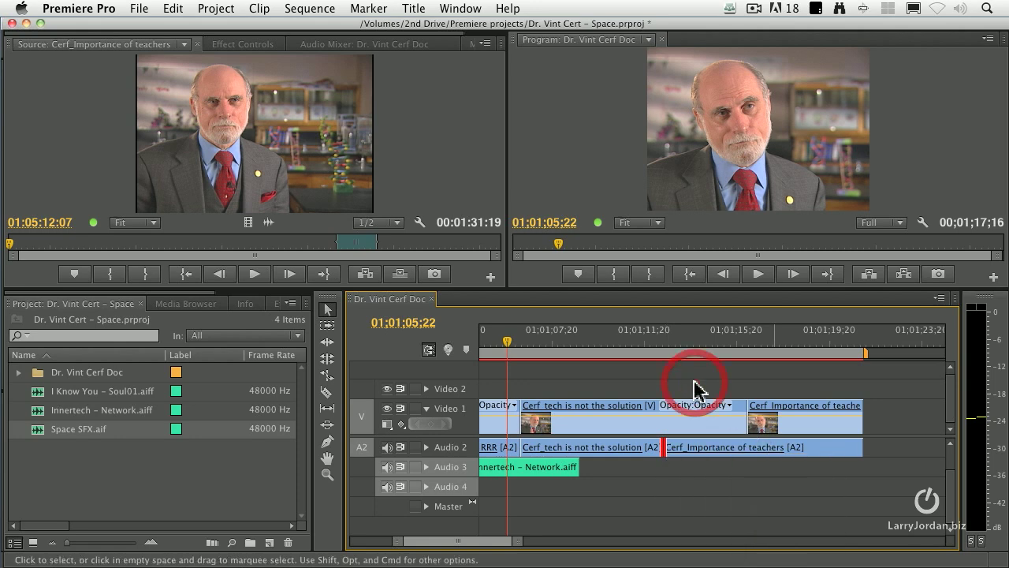
right_click(748, 418)
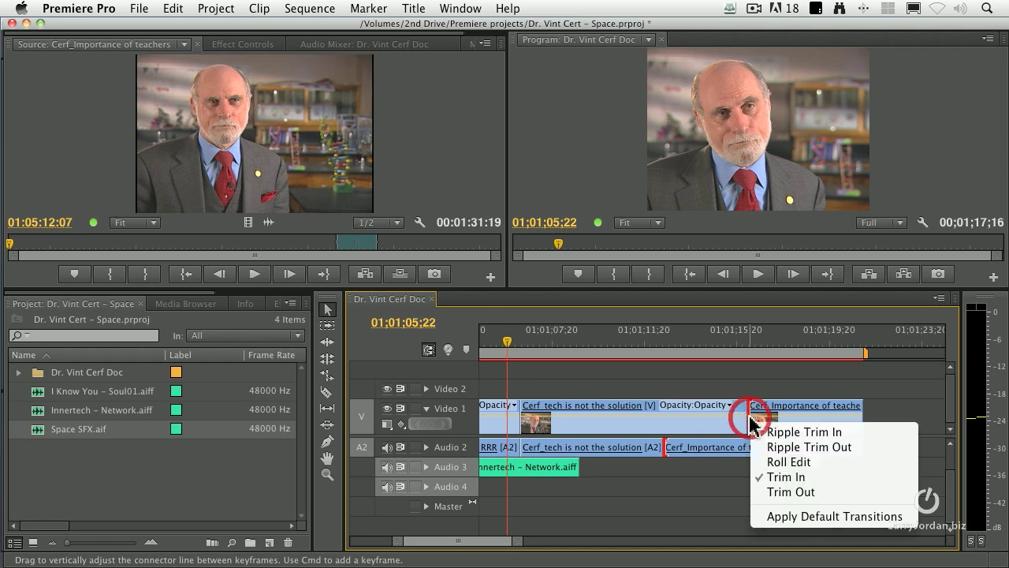
left_click(810, 502)
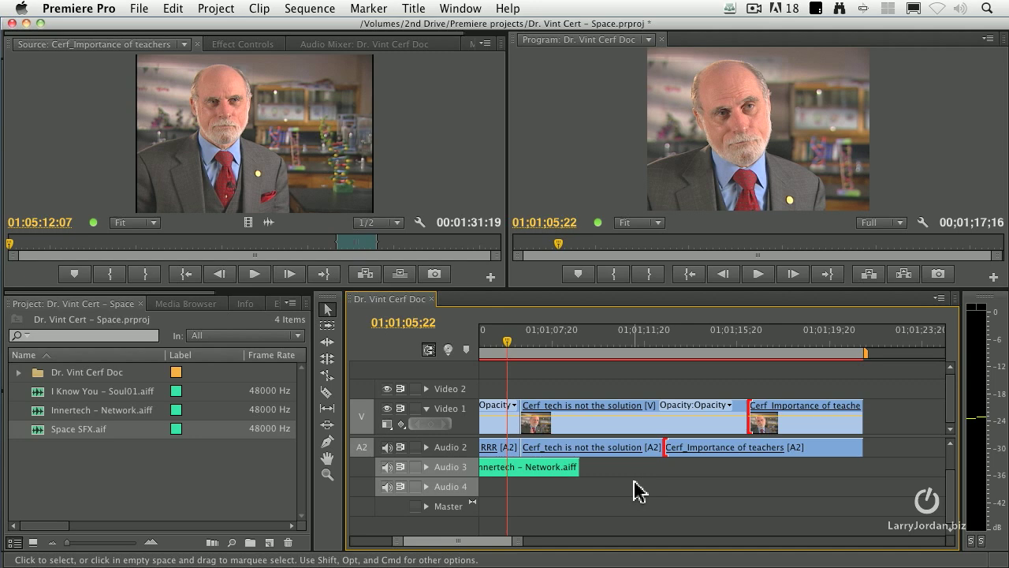
right_click(748, 422)
left_click(788, 460)
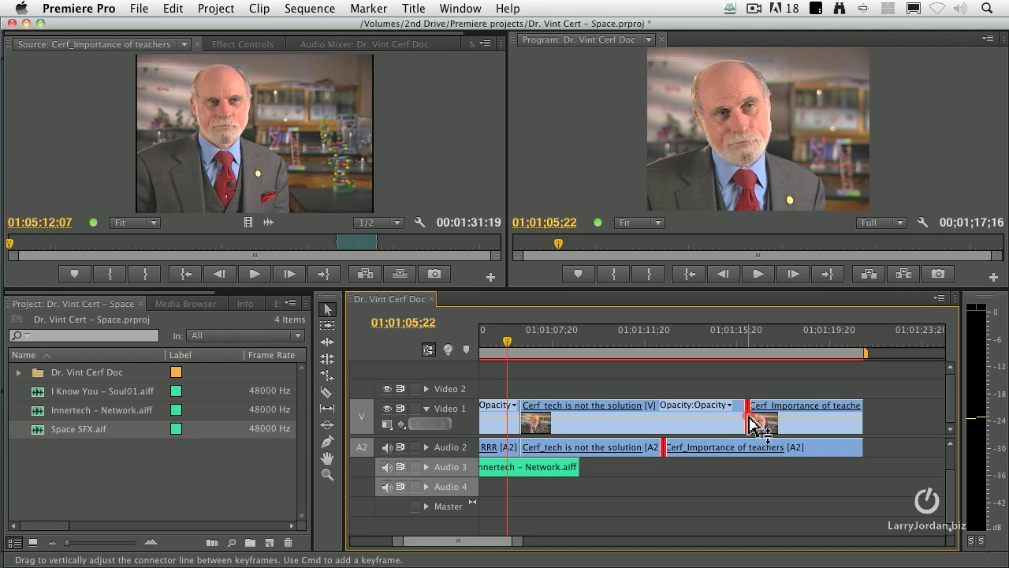
- Apply default transitions to the Video 1 and Audio 2 cuts from the trim view, then exit trim mode
double_click(749, 418)
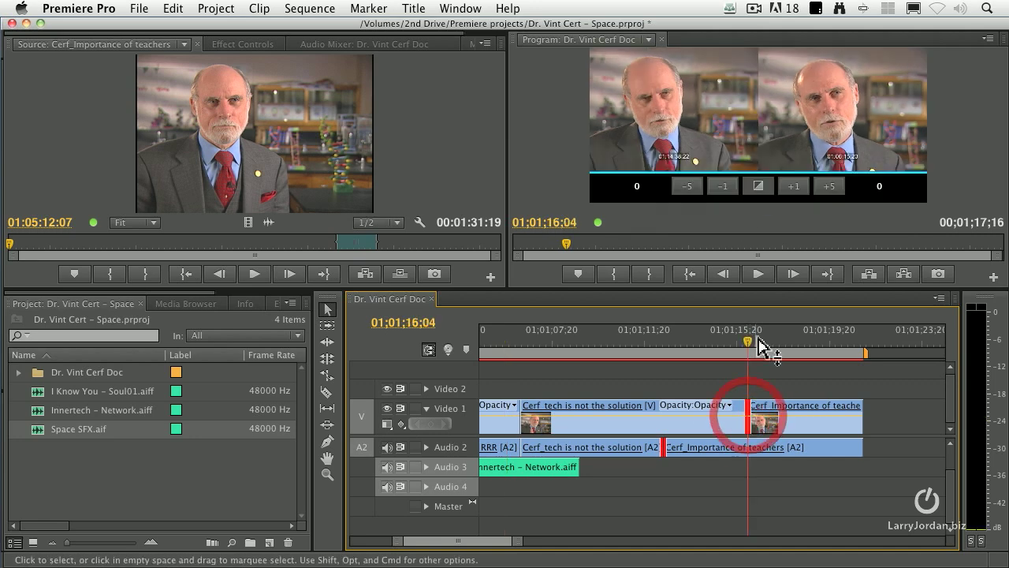
left_click(758, 187)
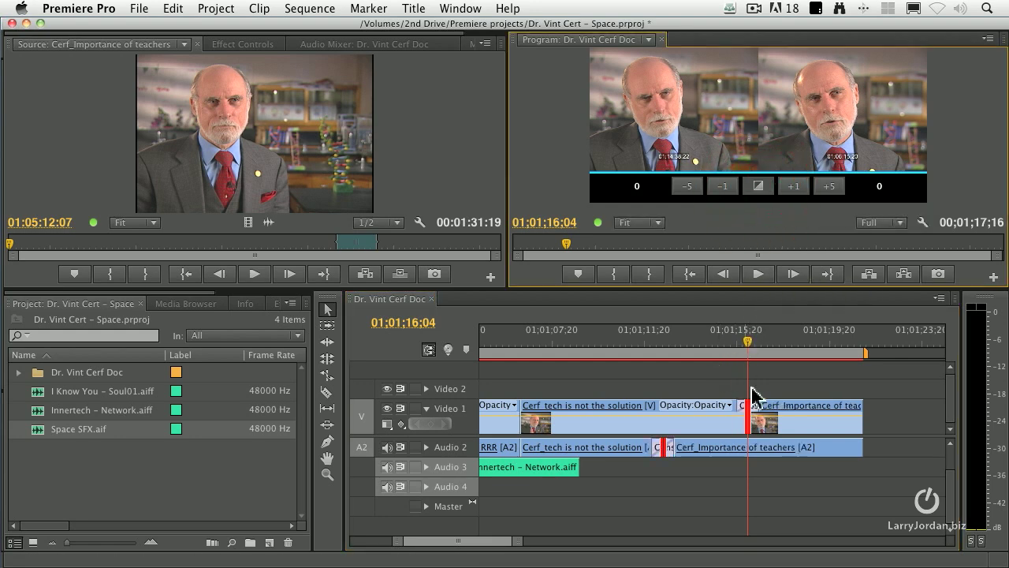
left_click(715, 339)
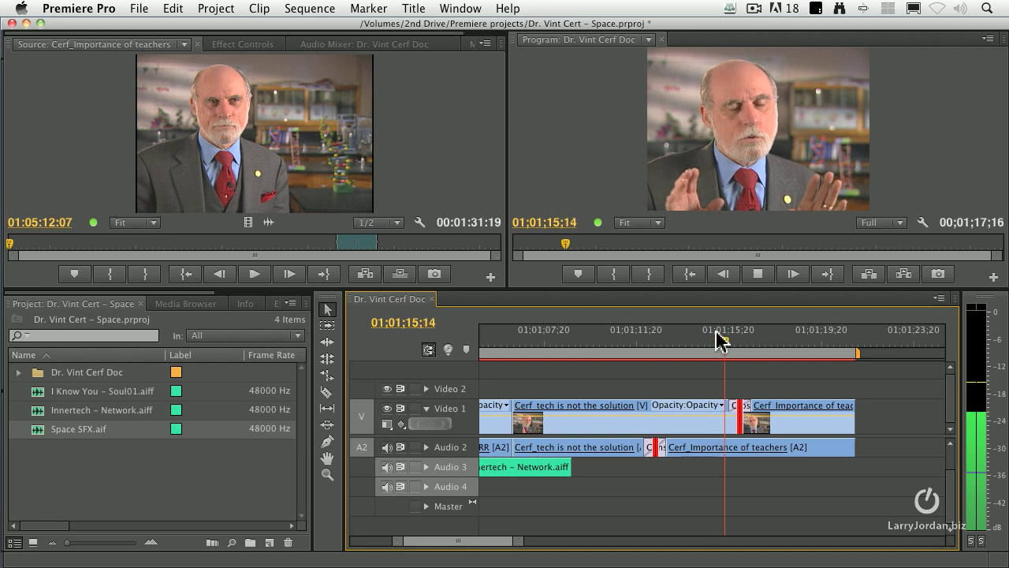